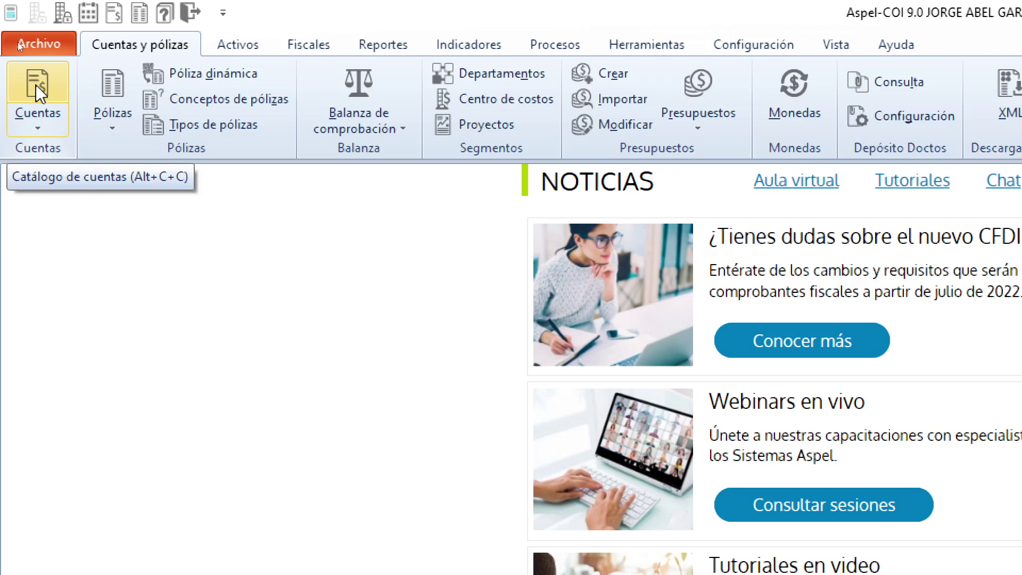
# Step: Open the account catalog and start its XML generation with level 2.- Sub-cta and file format ZIP
pyautogui.click(37, 84)
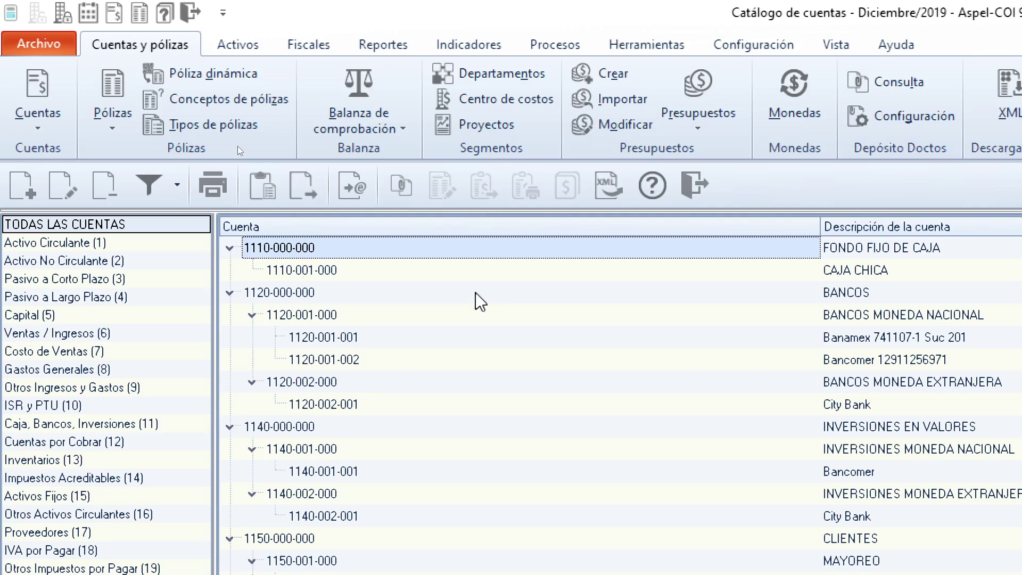
pyautogui.click(608, 186)
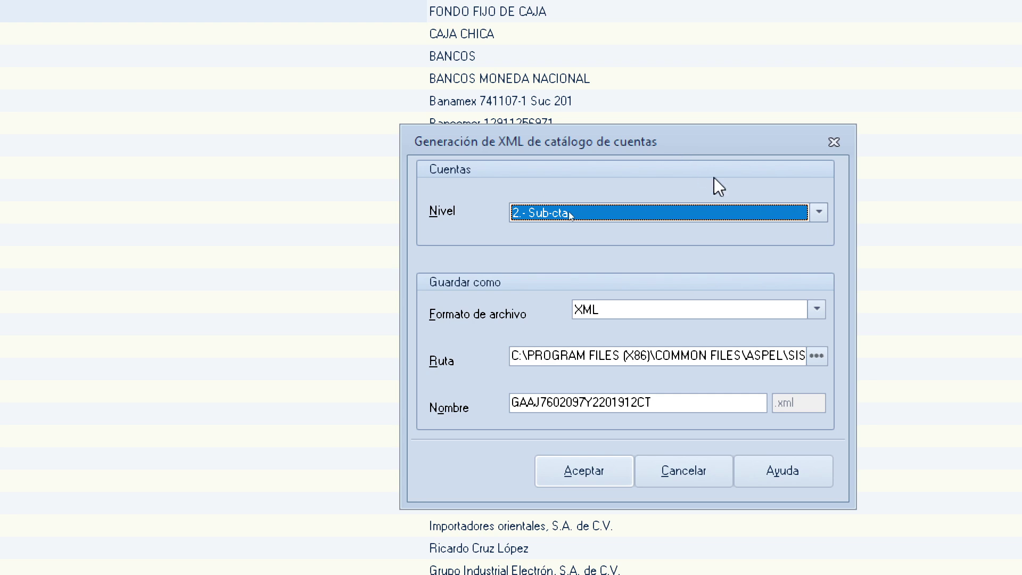
pyautogui.click(819, 212)
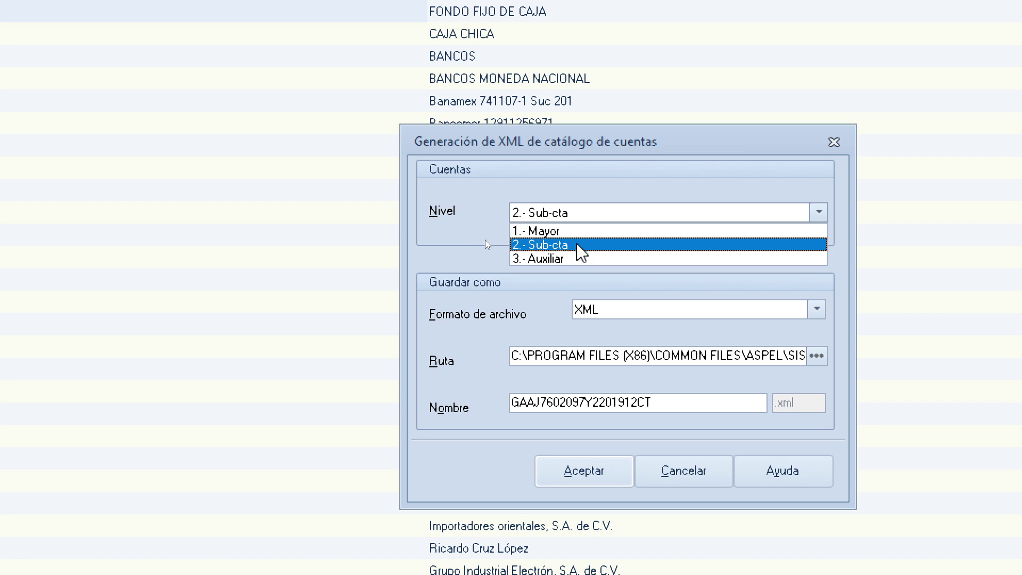
pyautogui.click(577, 246)
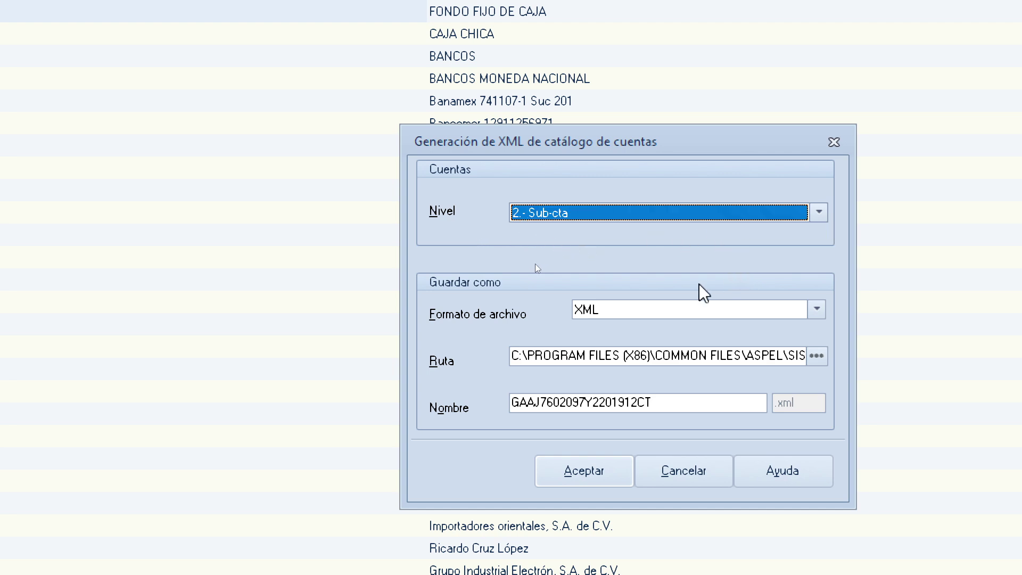
pyautogui.click(817, 309)
pyautogui.click(698, 343)
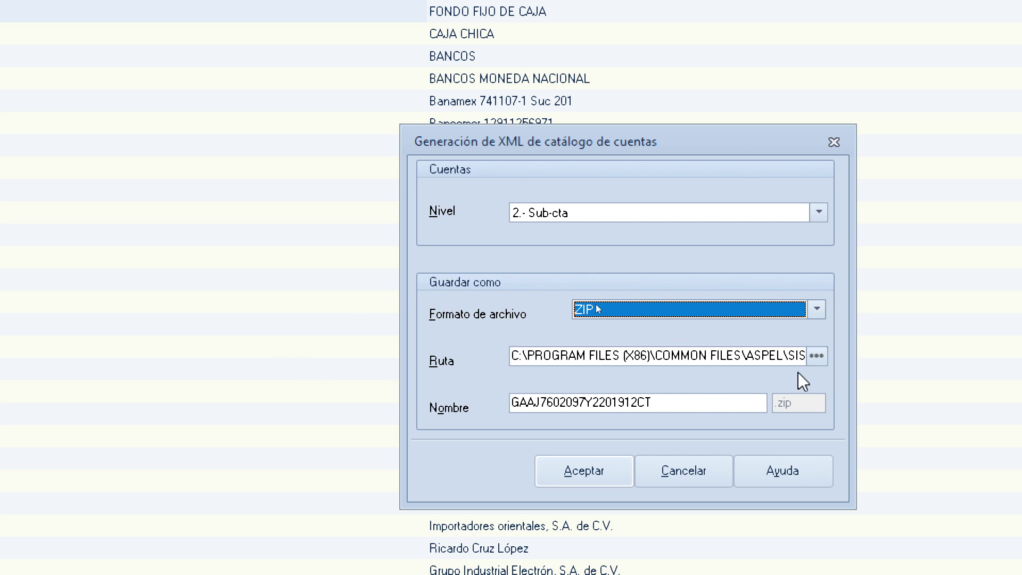
# Step: Set the save folder to the Desktop (Escritorio) and generate the account catalog file
pyautogui.click(817, 356)
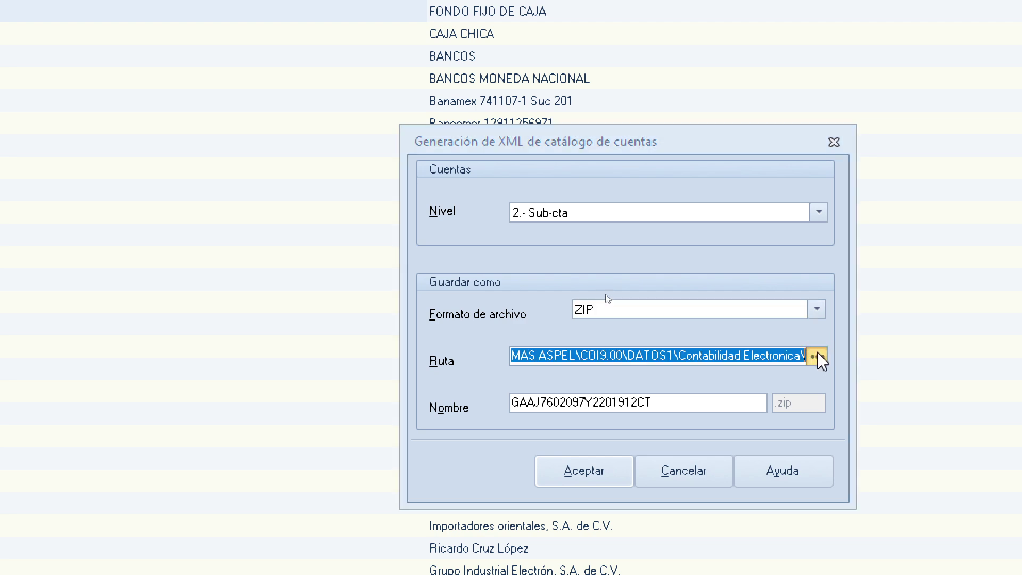
pyautogui.moveTo(772, 288); pyautogui.dragTo(771, 223)
pyautogui.click(506, 465)
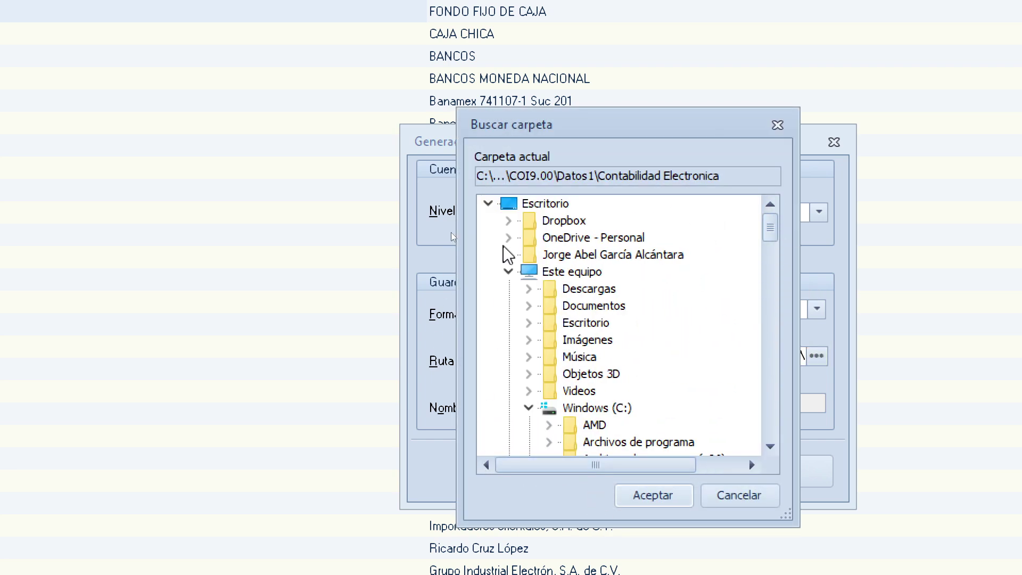
pyautogui.click(538, 203)
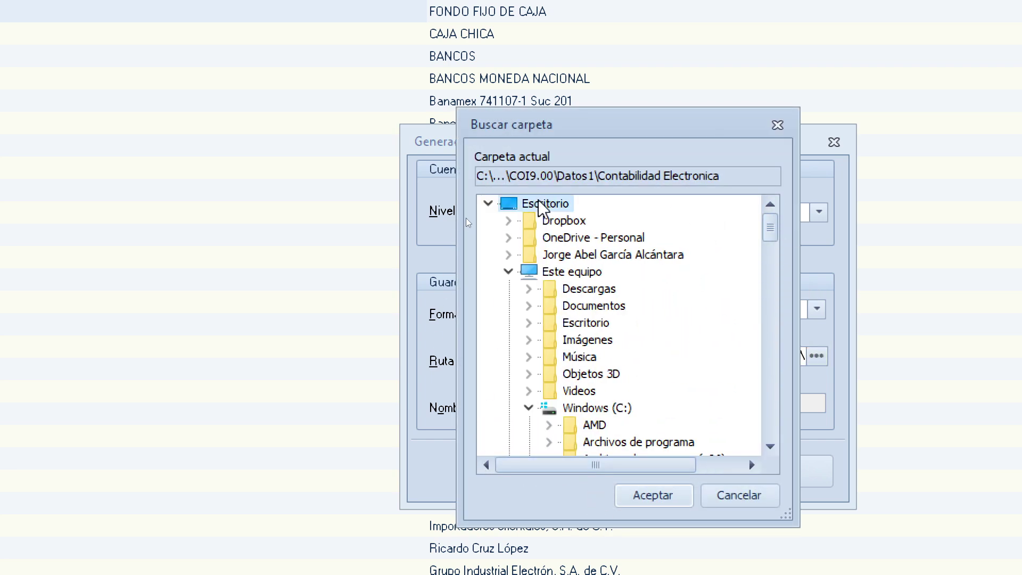
pyautogui.click(657, 502)
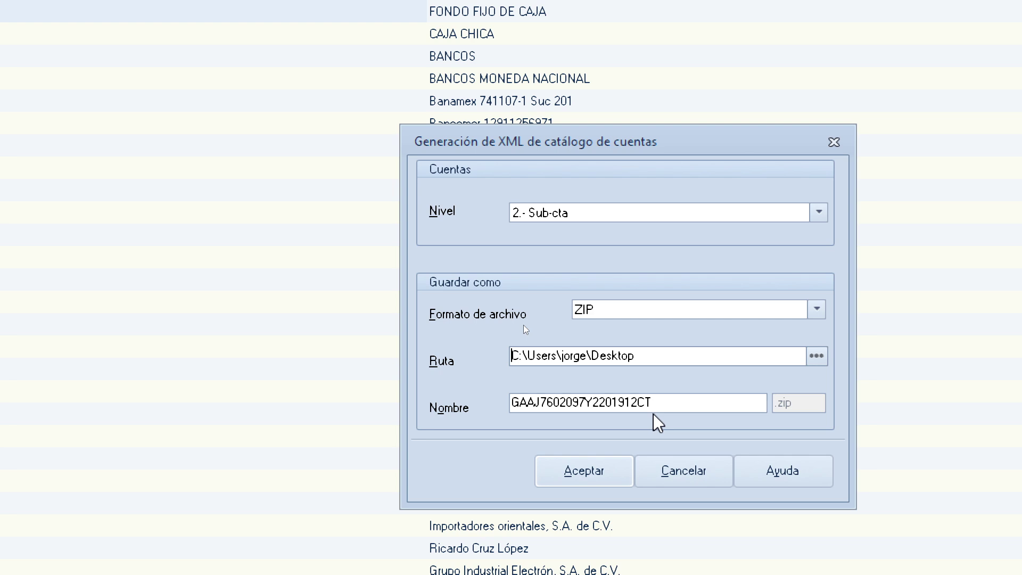
pyautogui.click(574, 483)
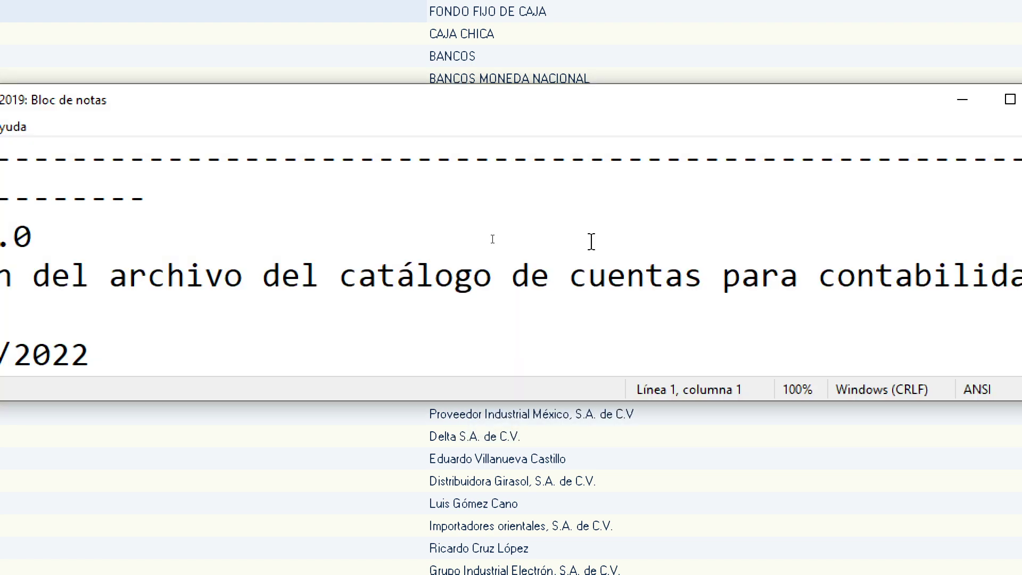
# Step: Review the account catalog generation report in full view, and close the report and the catalog
pyautogui.doubleClick(585, 96)
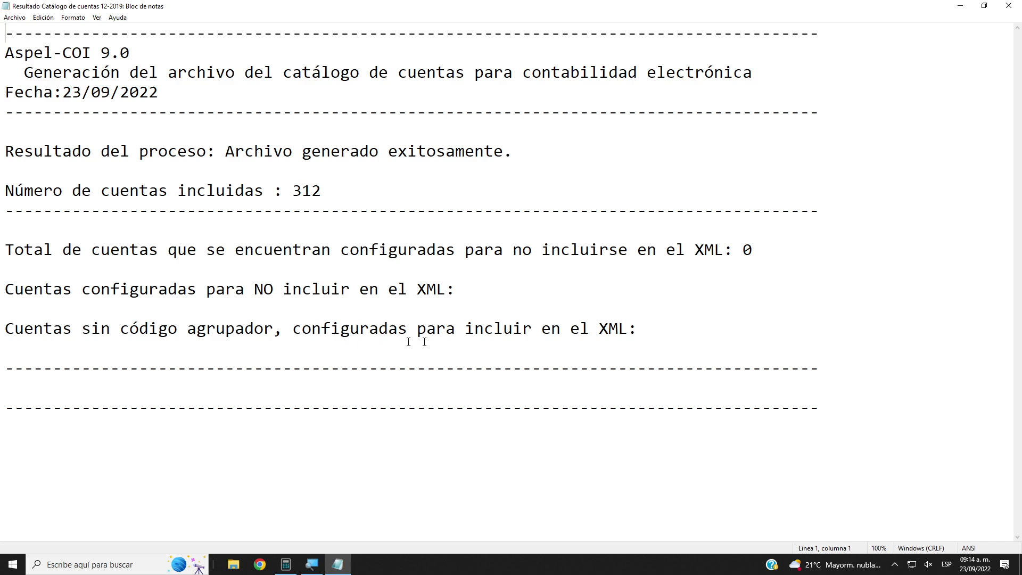
pyautogui.click(1008, 6)
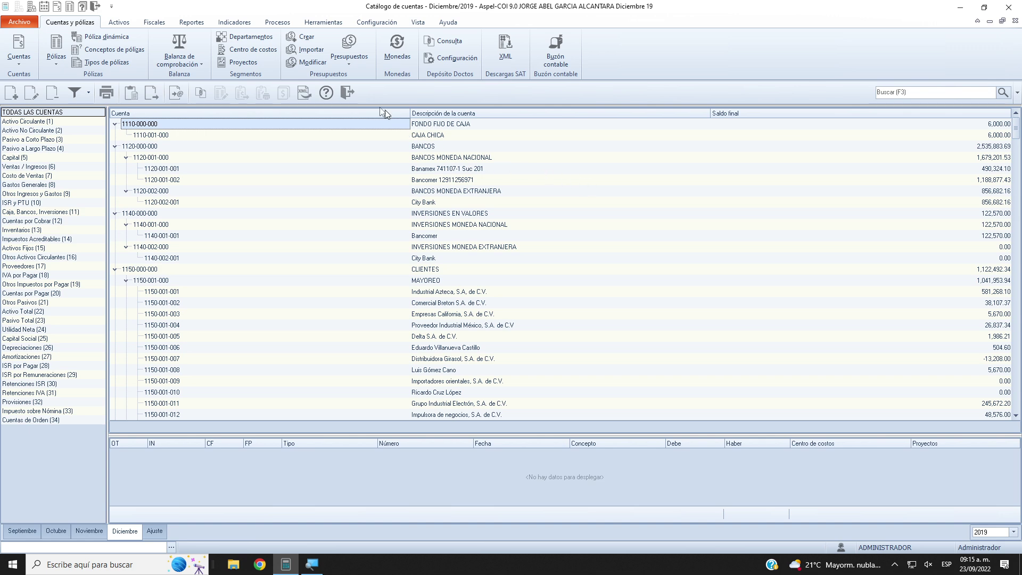
pyautogui.click(347, 94)
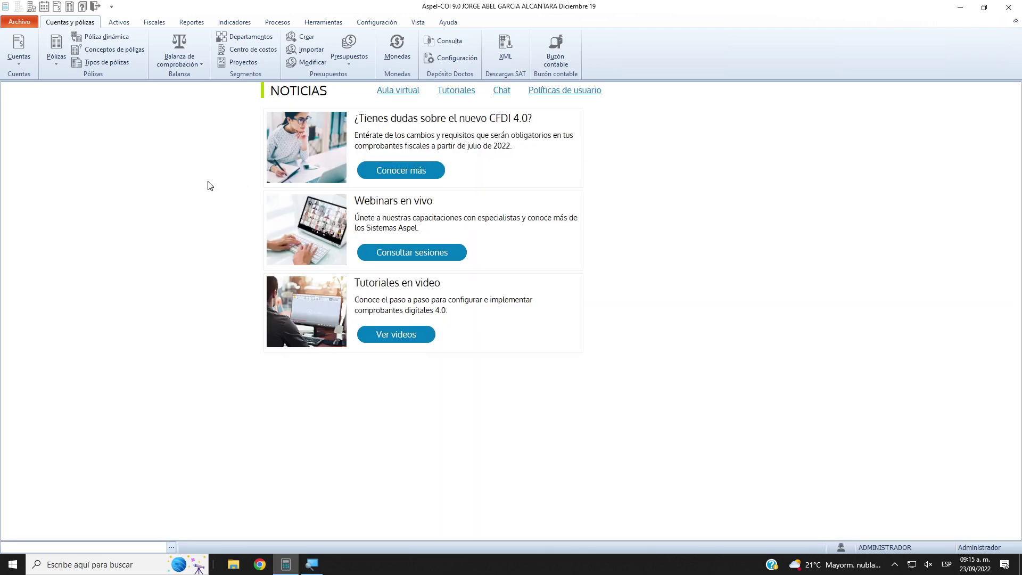
# Step: Open the trial balance in full view and start its XML generation with level 2.- Sub-cta
pyautogui.click(181, 37)
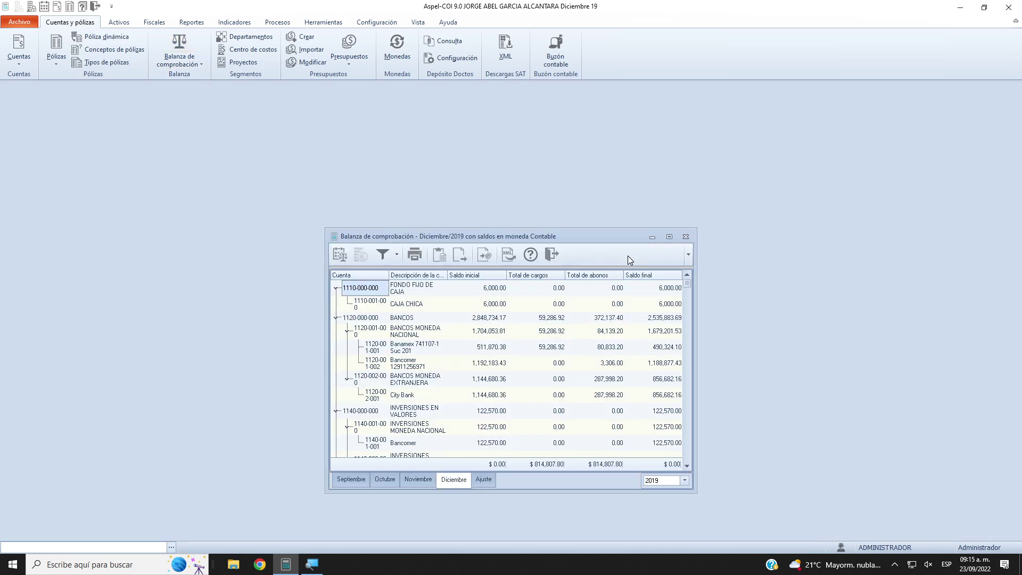
pyautogui.click(669, 237)
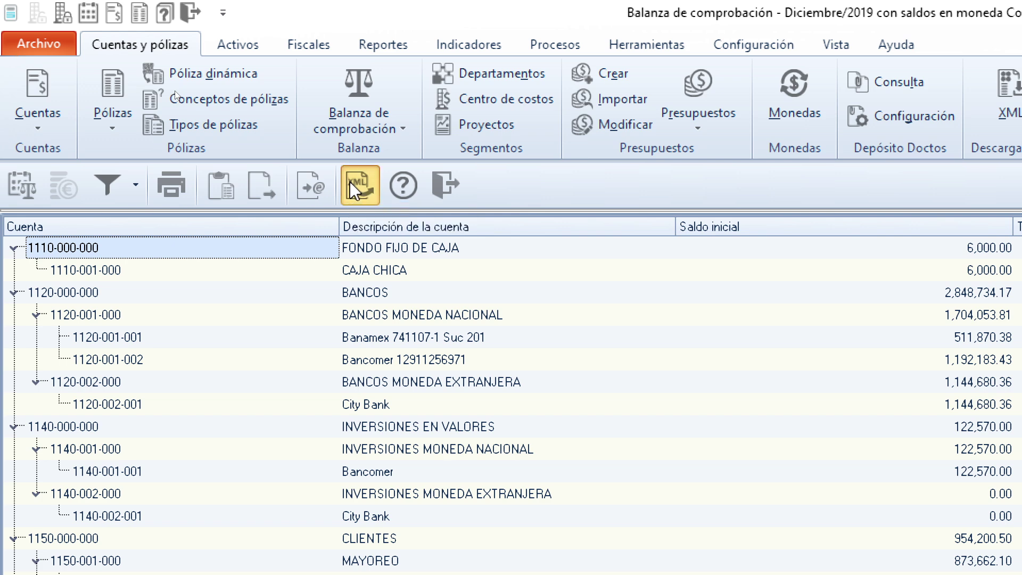
pyautogui.click(350, 181)
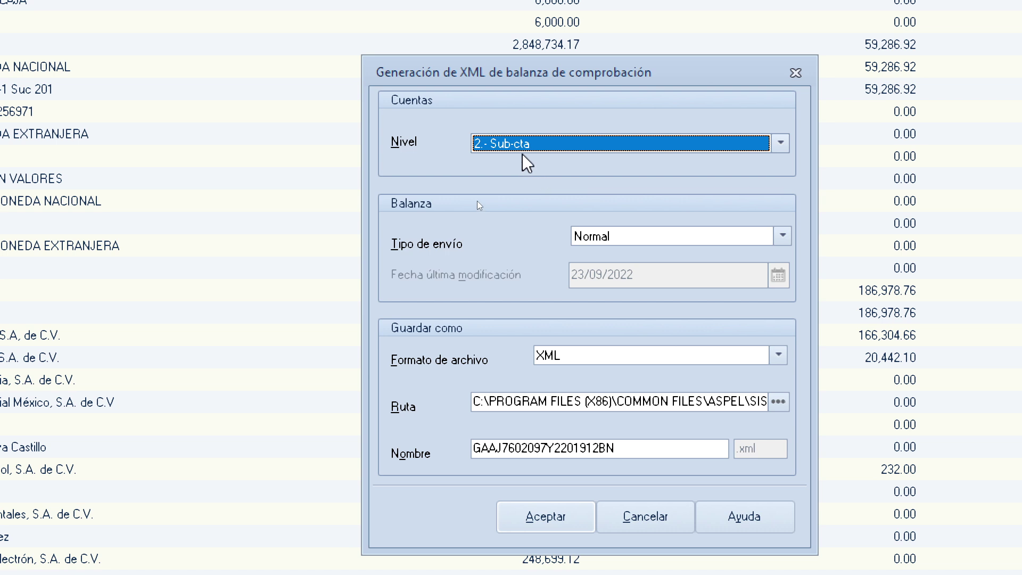
pyautogui.click(526, 148)
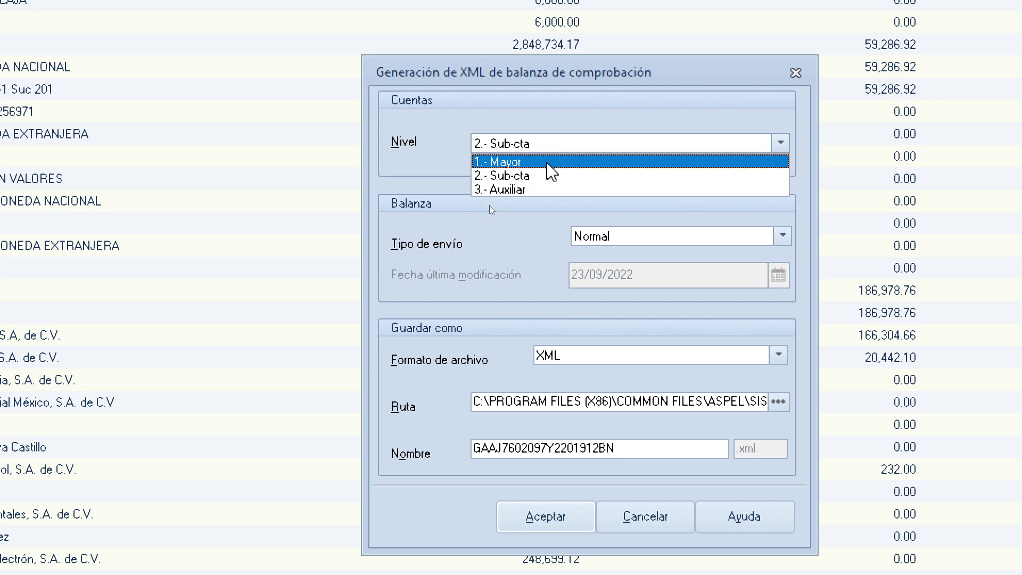
pyautogui.click(528, 221)
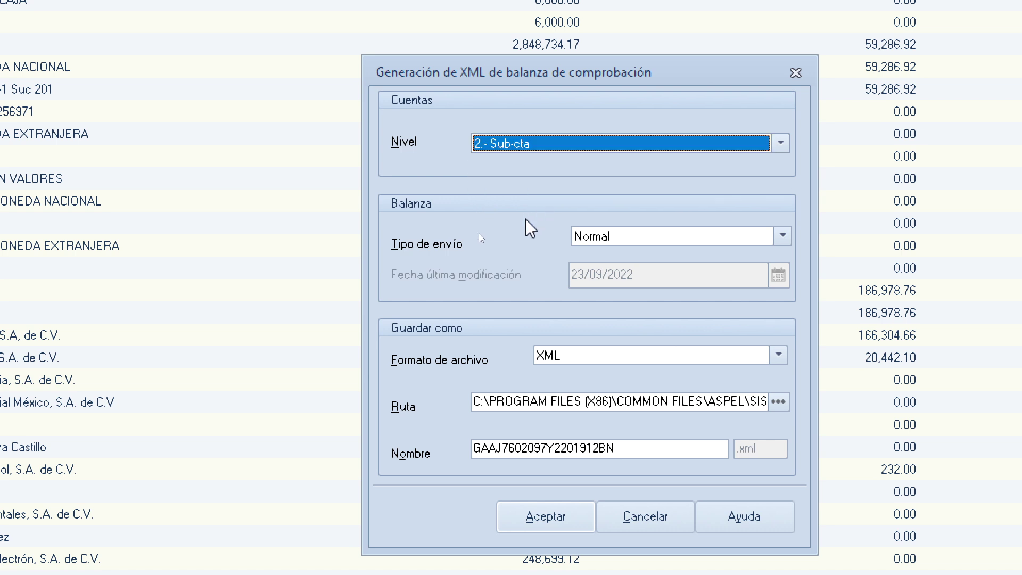
# Step: Choose Normal as the trial balance's send type and ZIP as its file format
pyautogui.click(782, 237)
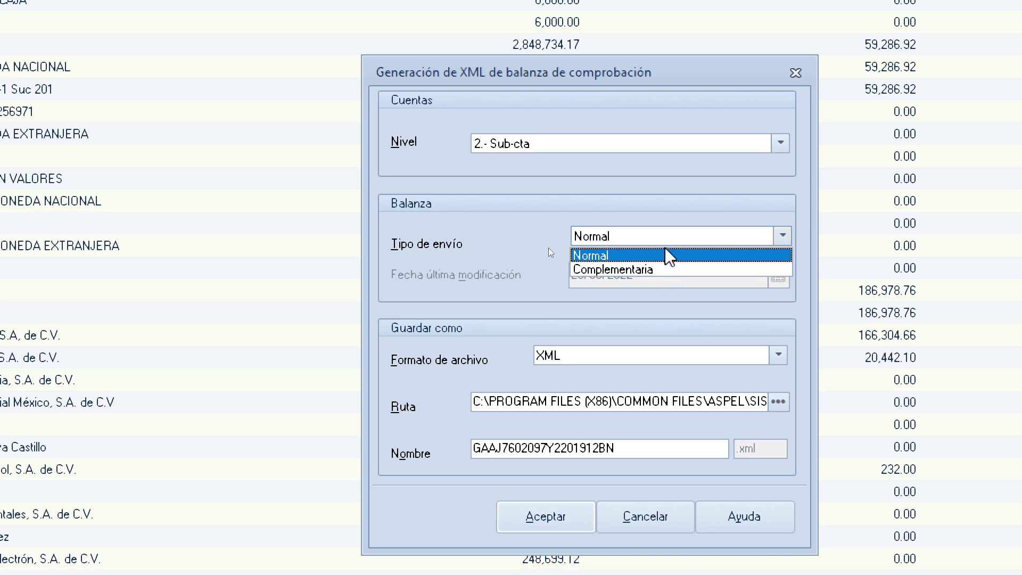
pyautogui.click(588, 255)
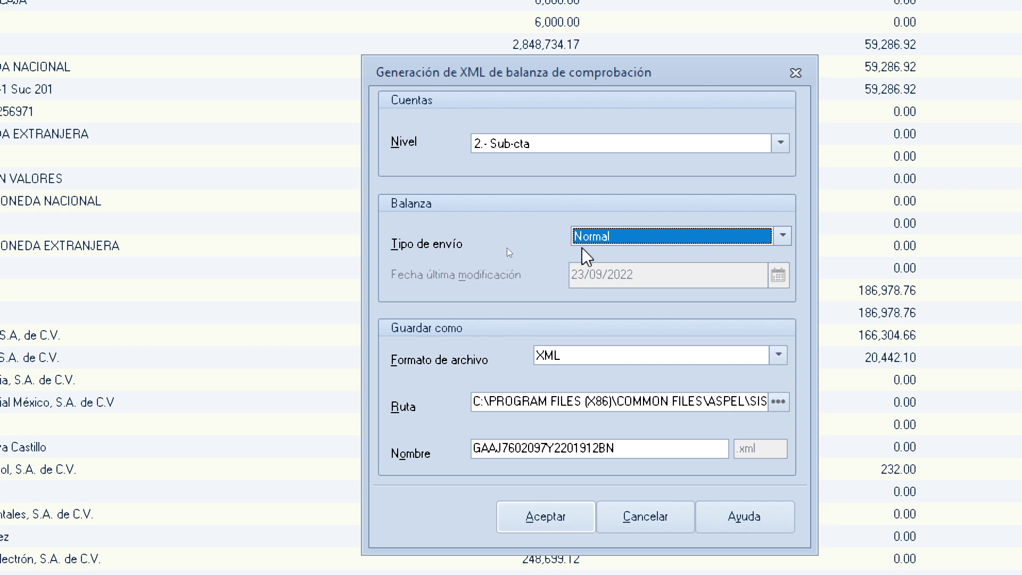
pyautogui.click(690, 239)
pyautogui.click(534, 247)
pyautogui.click(642, 232)
pyautogui.click(537, 258)
pyautogui.click(778, 355)
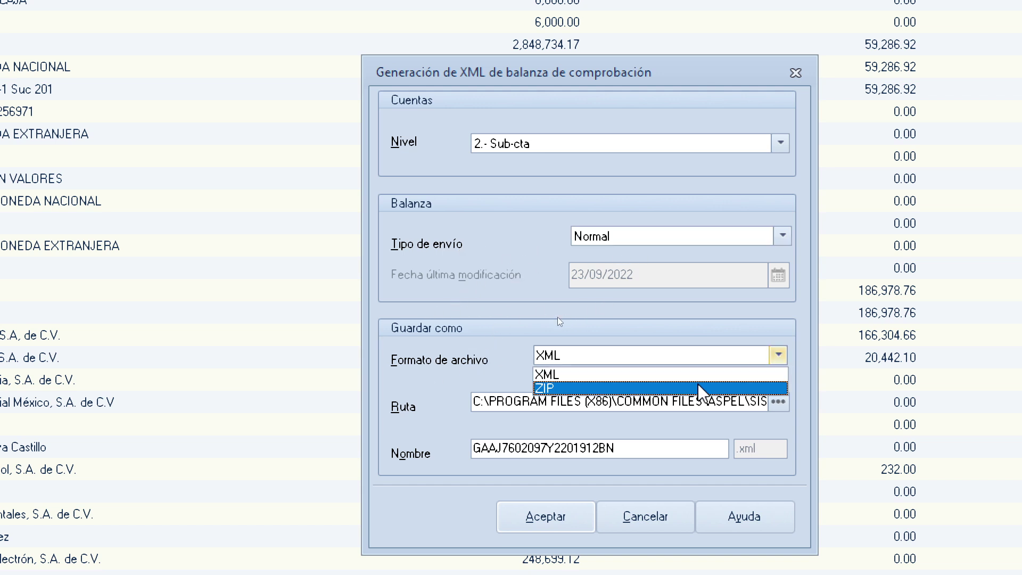
pyautogui.click(651, 388)
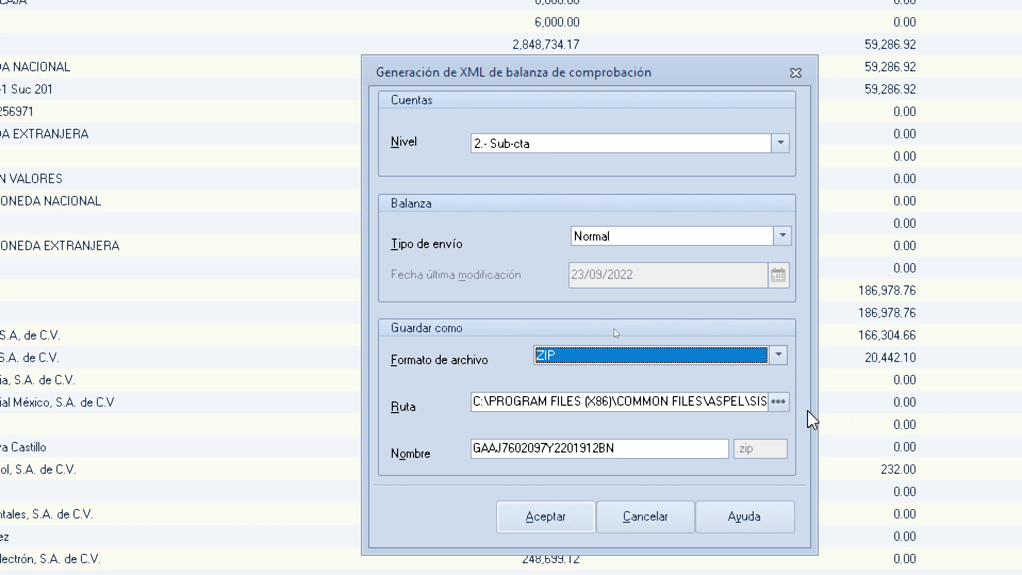
# Step: Set the save folder for the trial balance file to the Desktop (Escritorio)
pyautogui.click(778, 402)
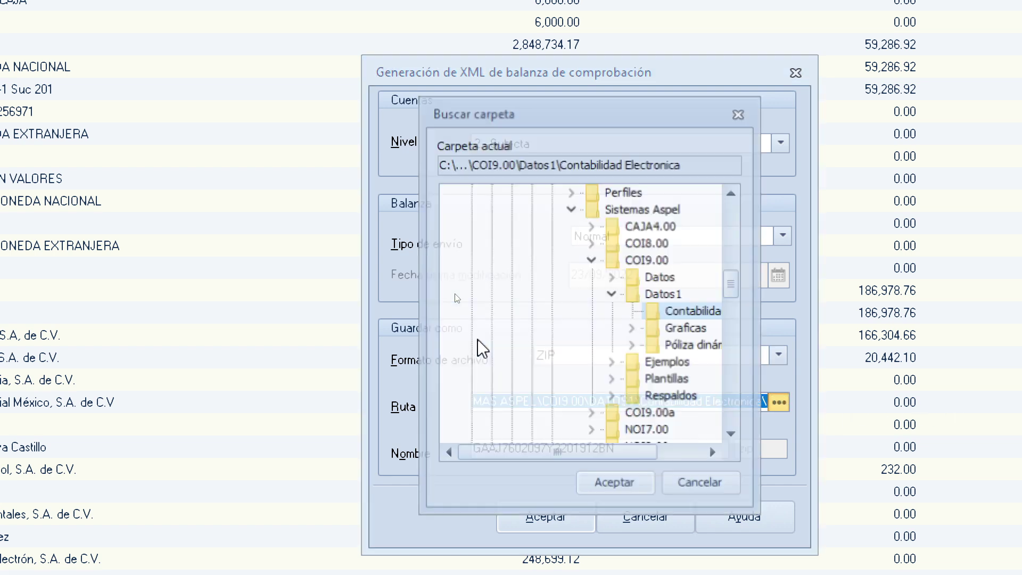
pyautogui.moveTo(733, 289); pyautogui.dragTo(733, 184)
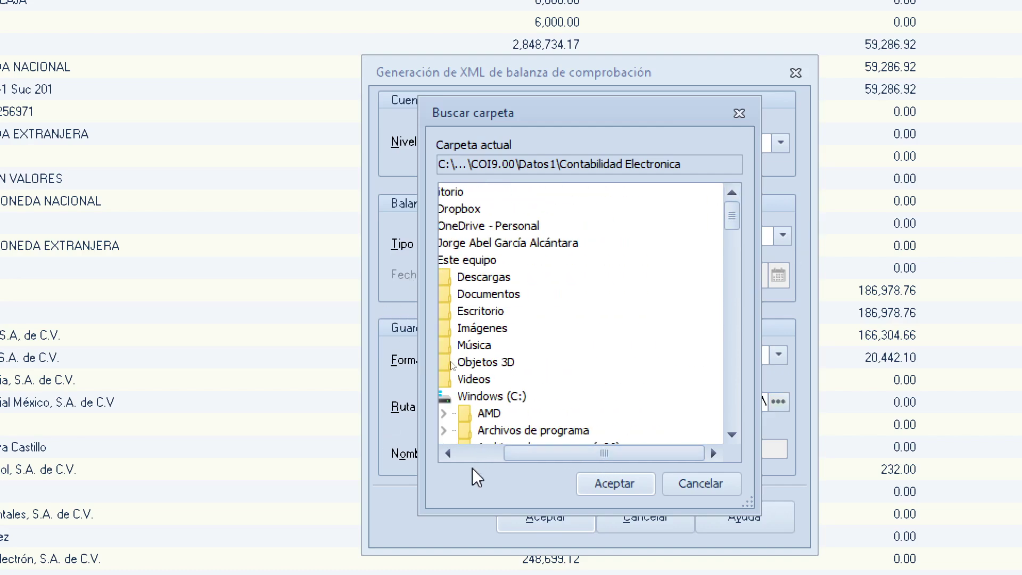
pyautogui.click(455, 455)
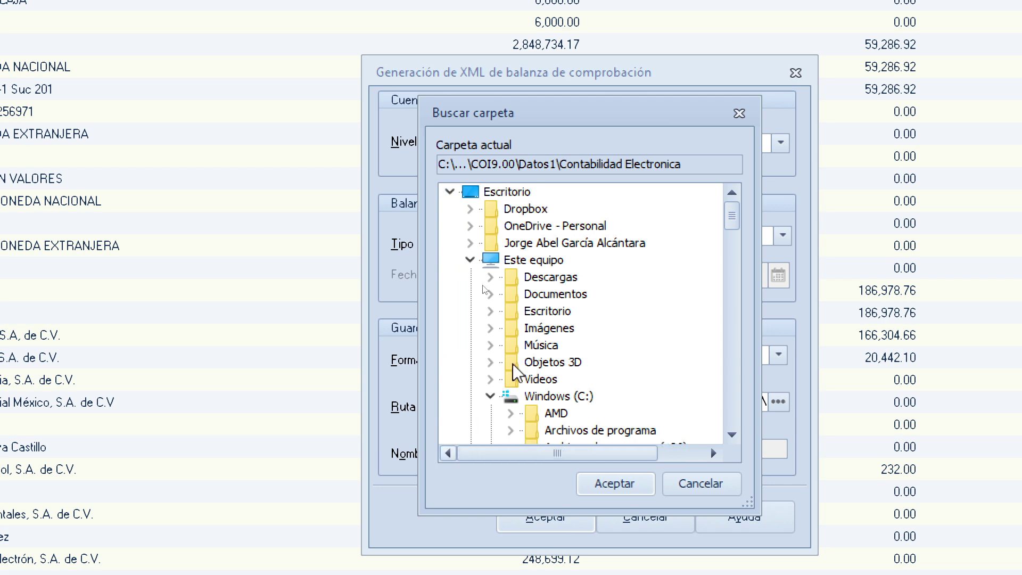
pyautogui.click(507, 192)
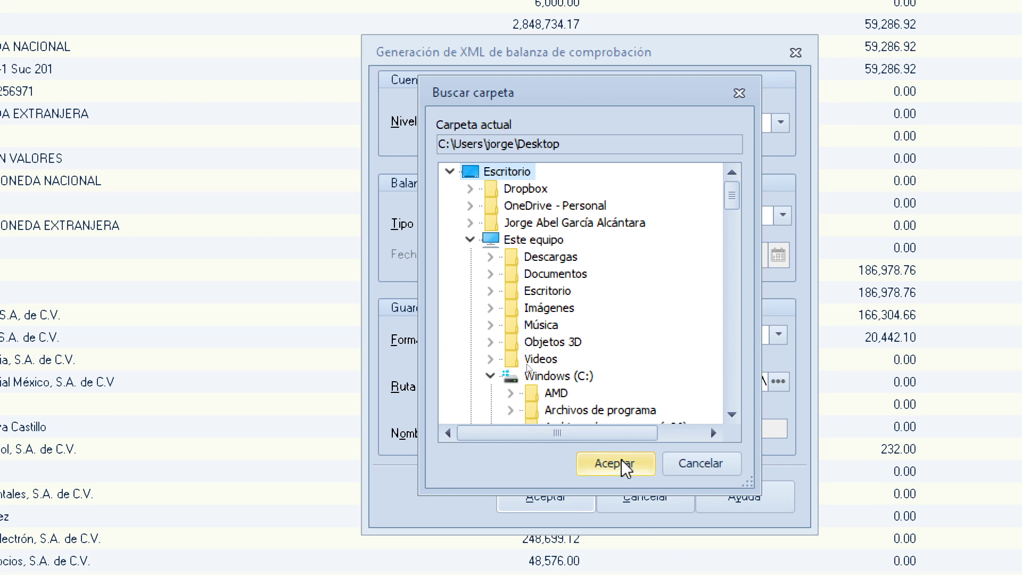
pyautogui.click(621, 459)
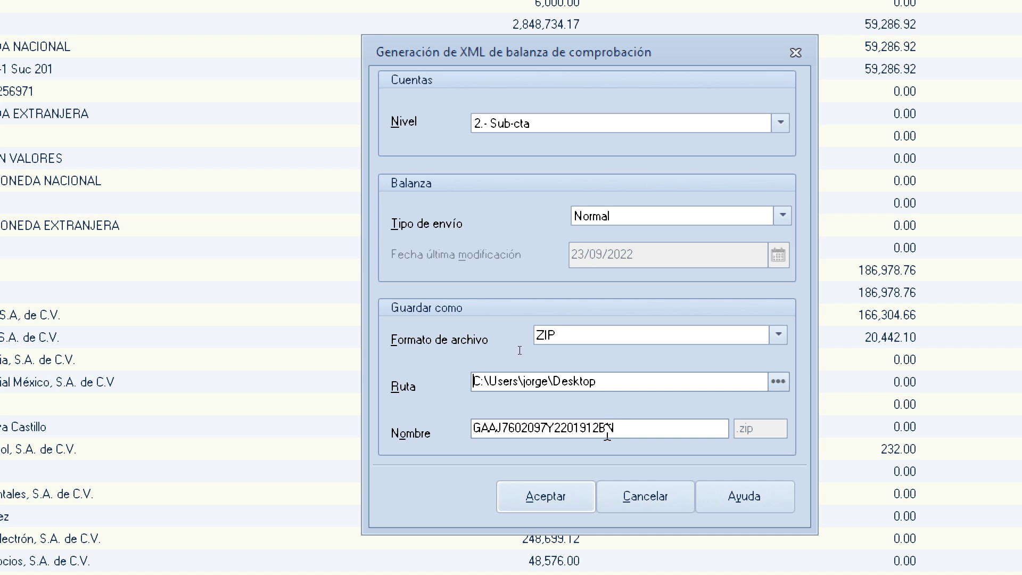
# Step: Switch the send type to Complementaria to examine the file name's ending, and return it to Normal
pyautogui.click(781, 216)
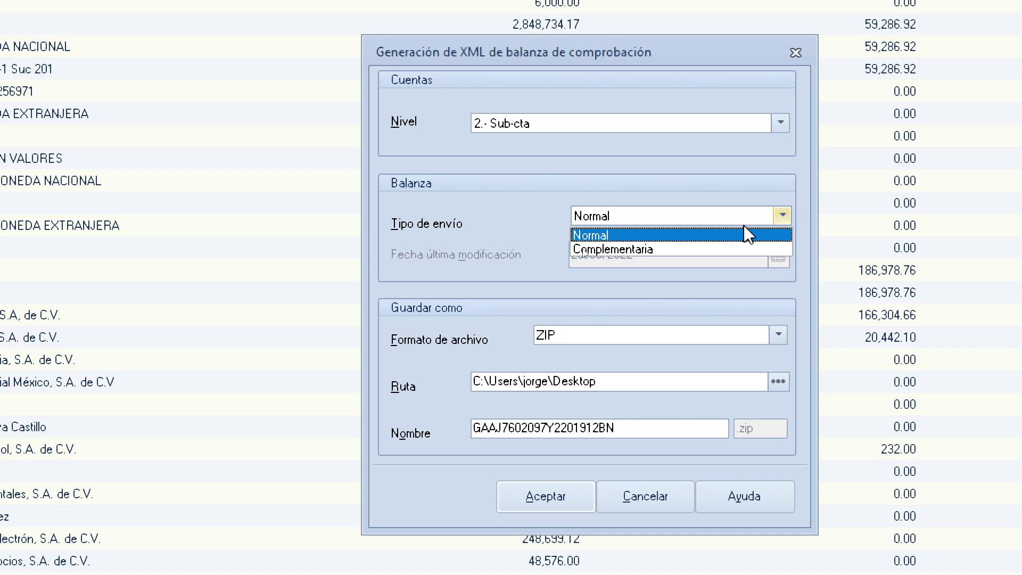
pyautogui.click(697, 248)
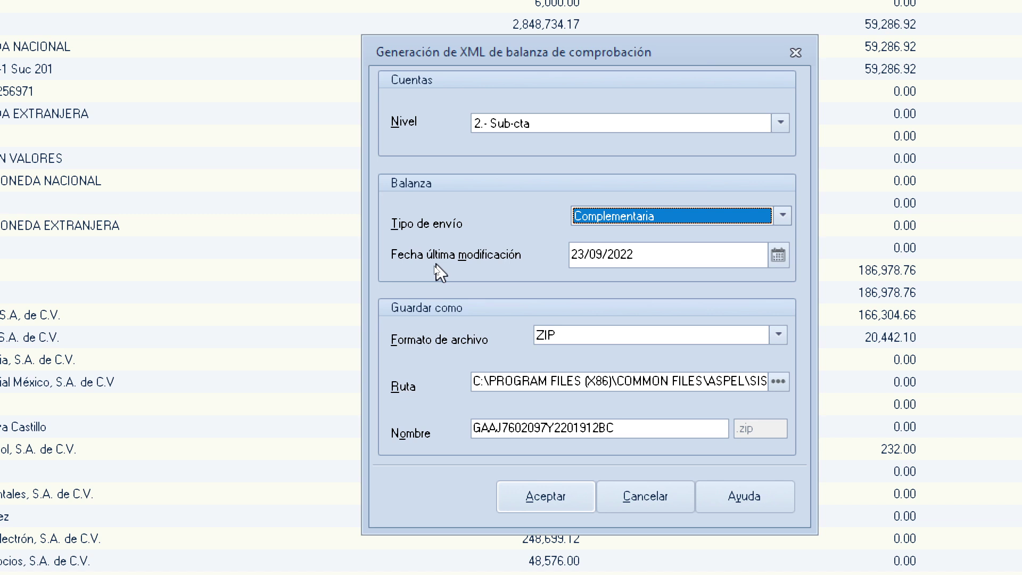
pyautogui.moveTo(617, 428); pyautogui.dragTo(600, 429)
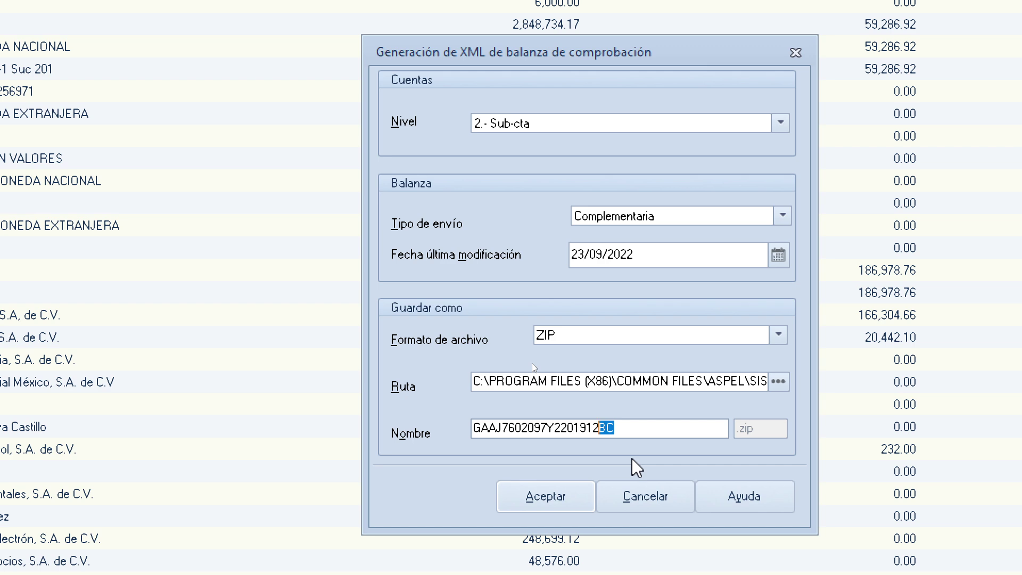
pyautogui.click(767, 222)
pyautogui.click(756, 235)
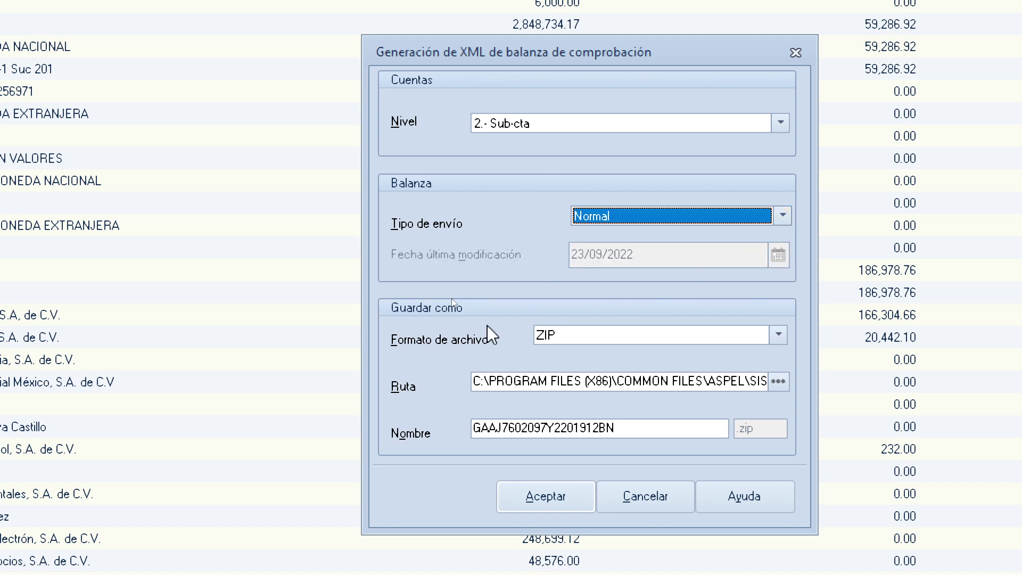
# Step: Generate the trial balance file, and close its result report and the trial balance after reviewing the report
pyautogui.click(550, 494)
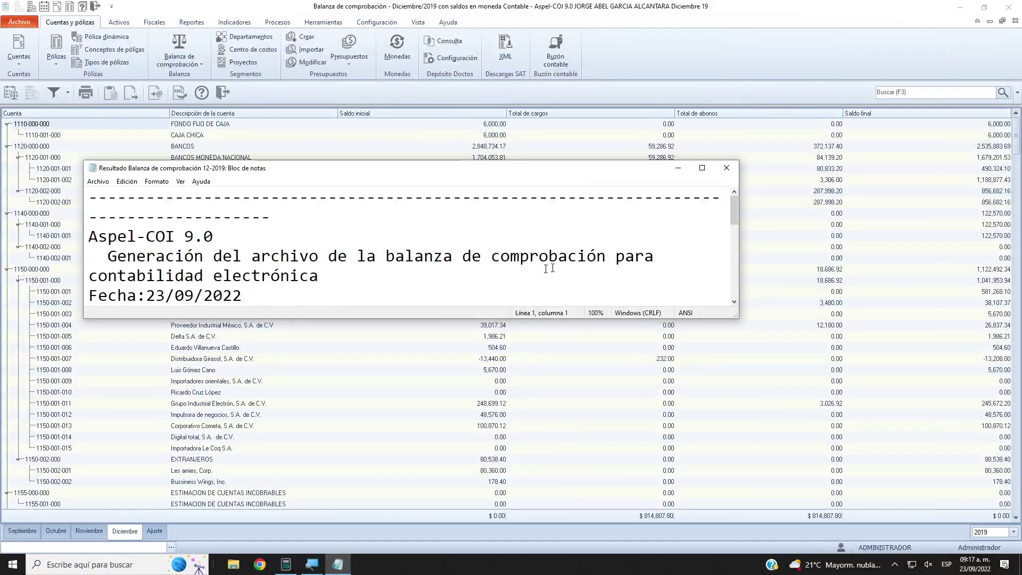
pyautogui.doubleClick(564, 169)
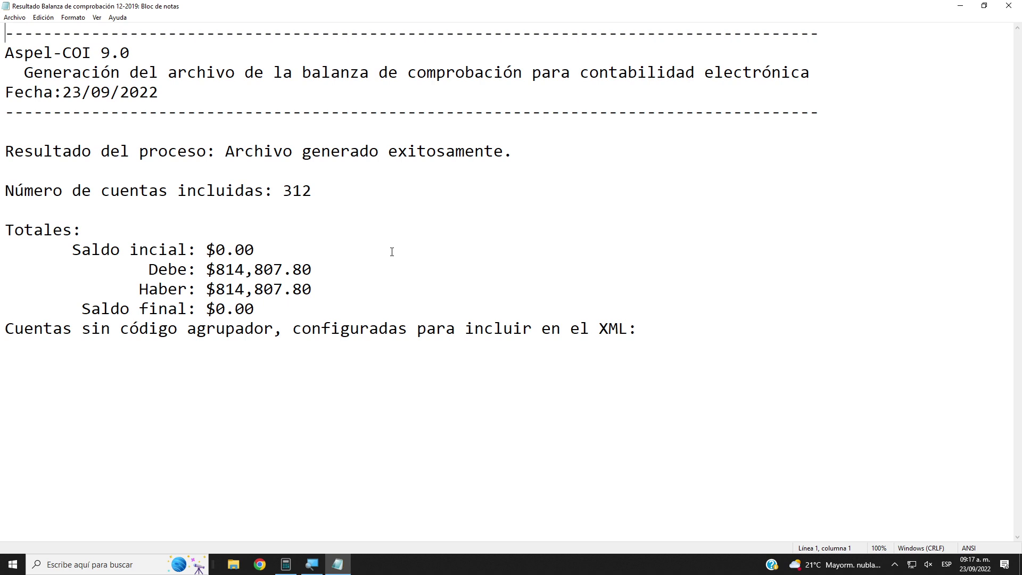
pyautogui.click(1007, 6)
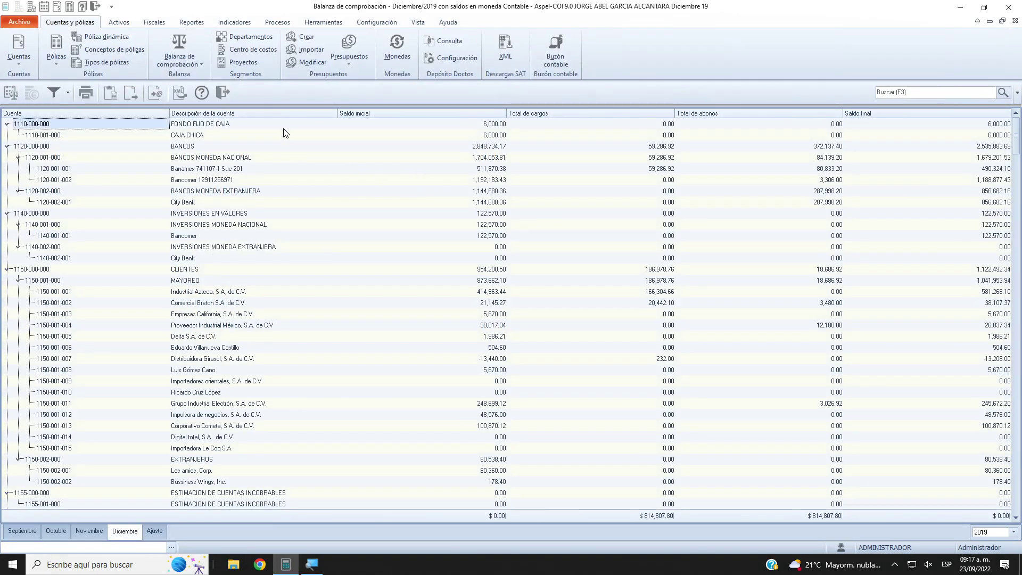
pyautogui.click(229, 94)
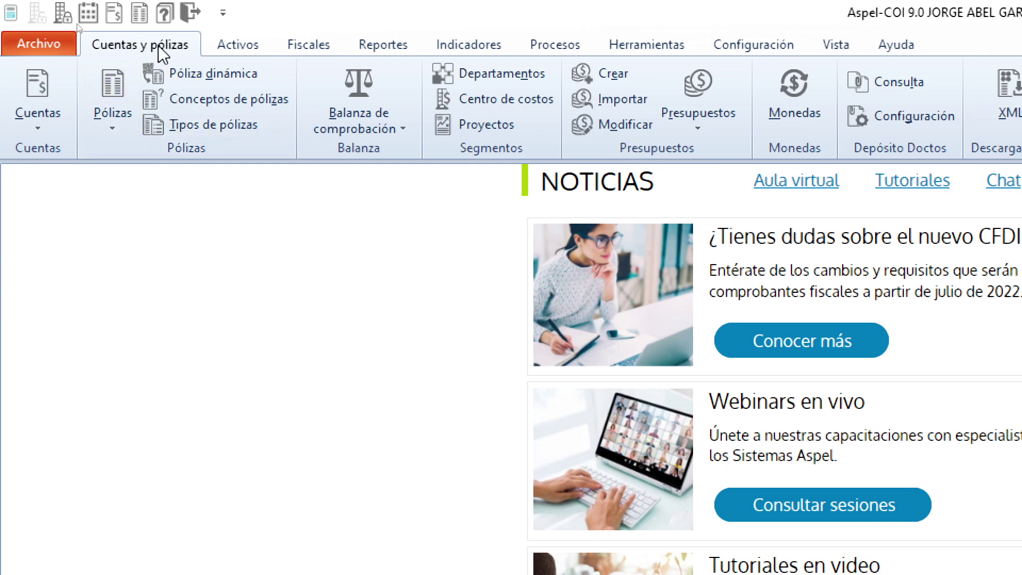
# Step: Open the XML generation settings for the December 2019 pólizas and toggle adding comprobantes to all partidas on and back off
pyautogui.click(113, 84)
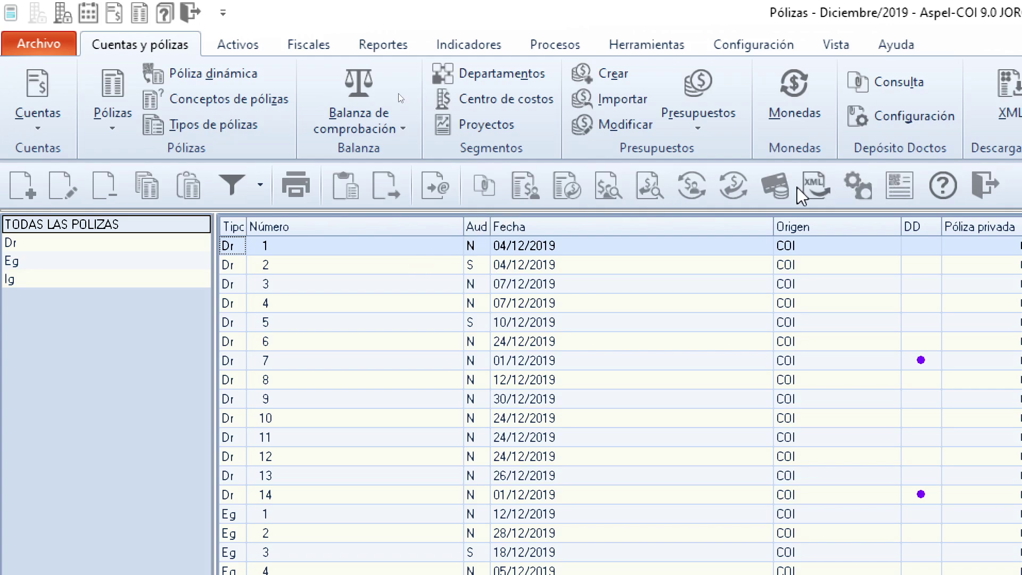
pyautogui.click(811, 191)
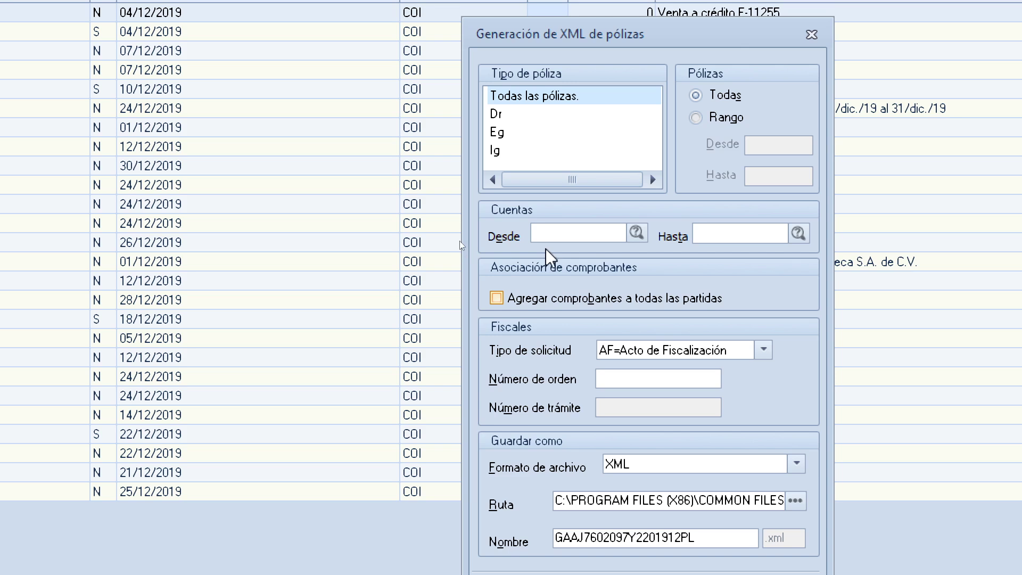
pyautogui.click(496, 299)
pyautogui.click(500, 299)
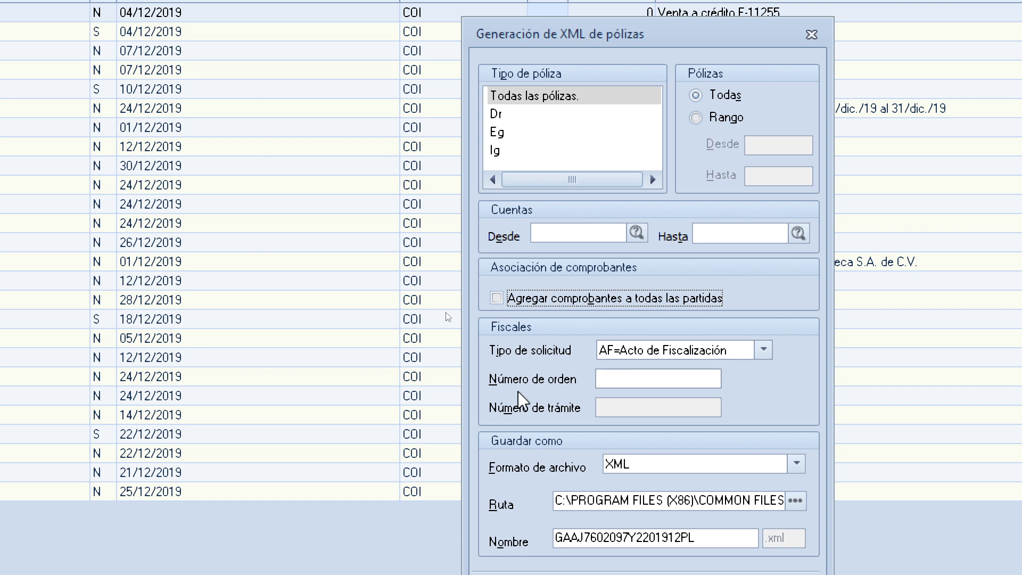
# Step: Try the request types FC=Fiscalización Compulsa, DE=Devolución and CO=Compensación to compare which number field each one requires
pyautogui.click(764, 350)
pyautogui.click(727, 386)
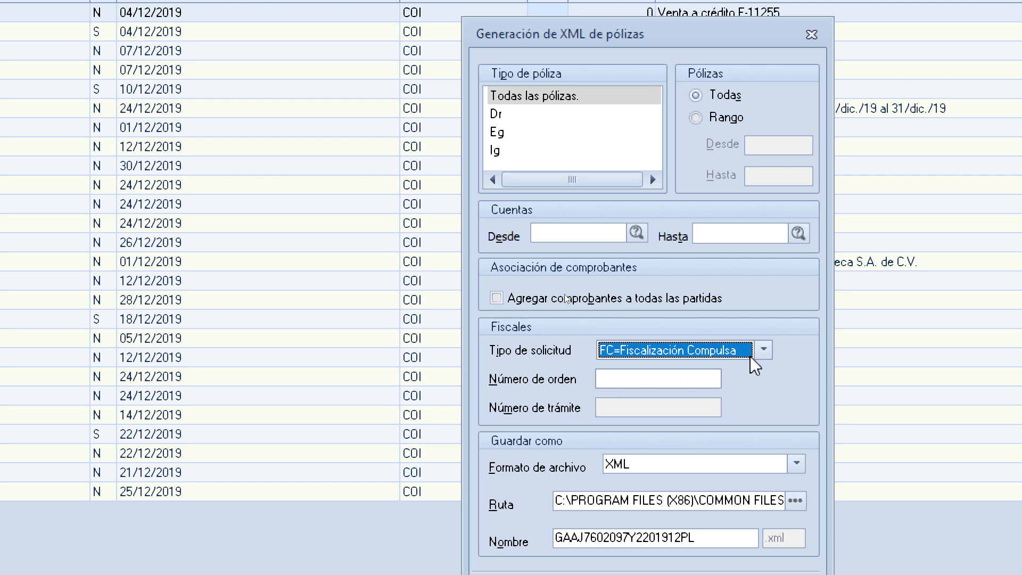
pyautogui.click(768, 349)
pyautogui.click(712, 401)
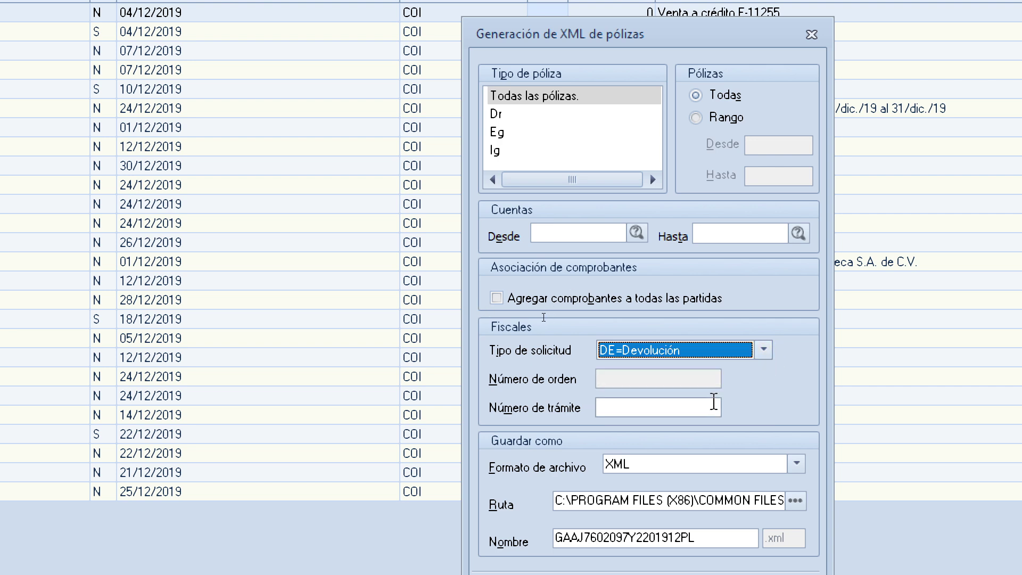
pyautogui.click(768, 350)
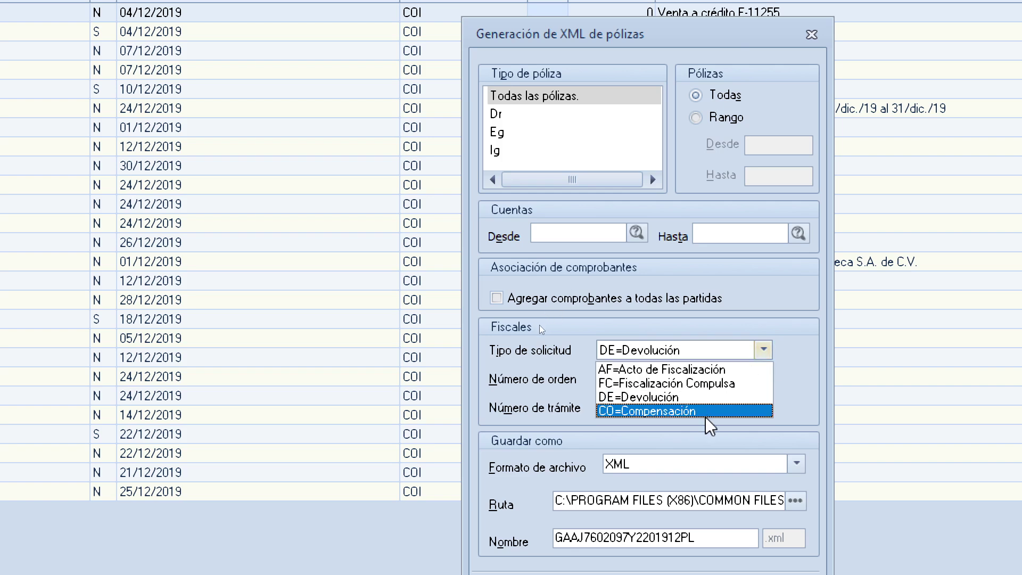
pyautogui.click(706, 417)
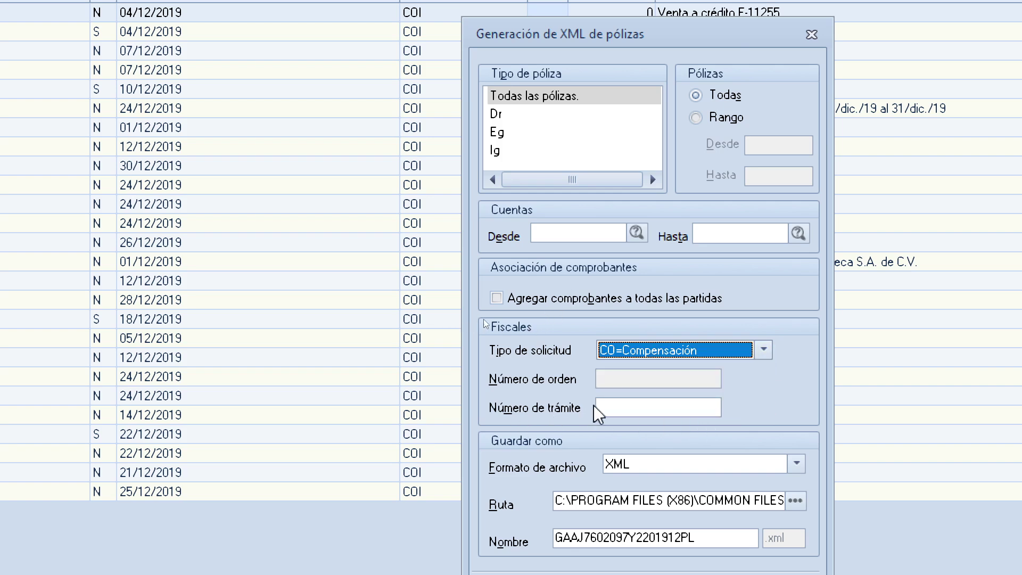
# Step: Try to change the file format with the Número de trámite left empty, and cancel the XML generation and close the pólizas list
pyautogui.click(617, 408)
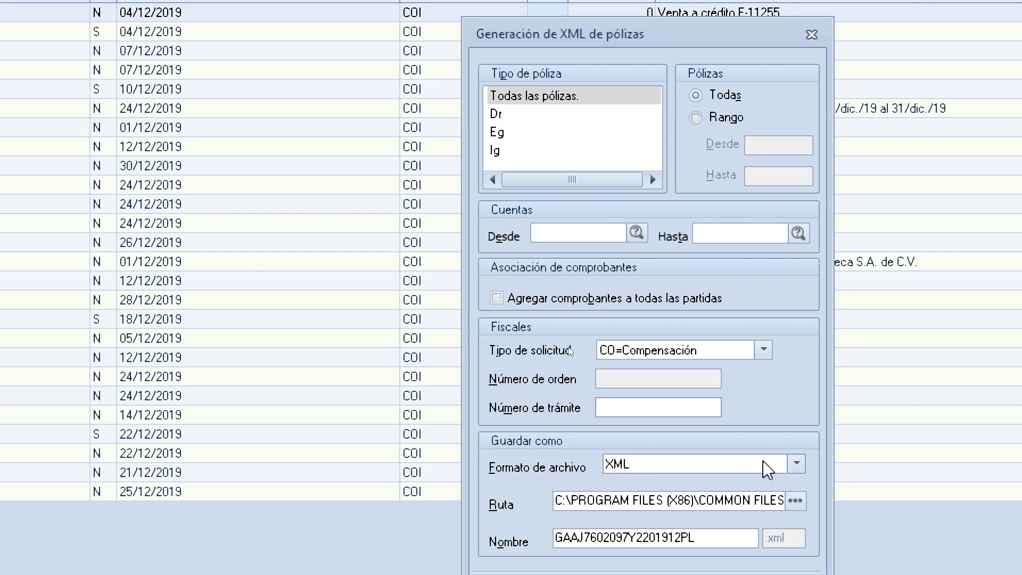
pyautogui.click(796, 466)
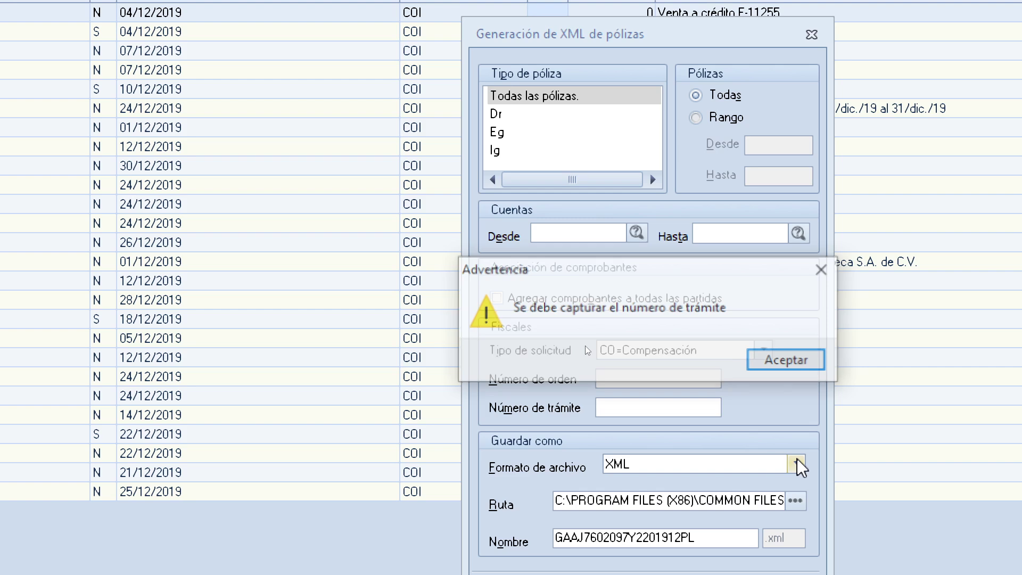
pyautogui.click(799, 358)
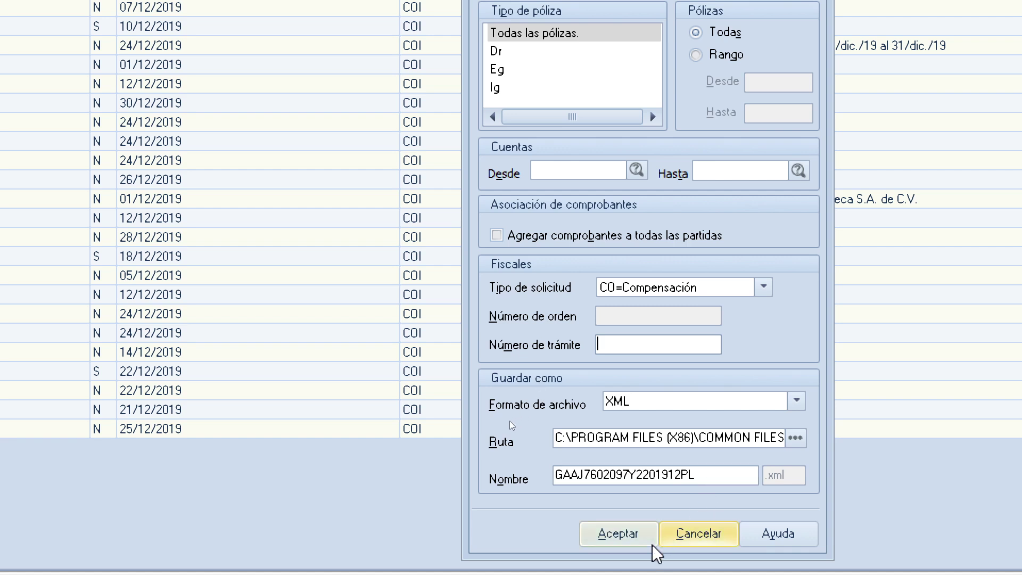
pyautogui.click(713, 534)
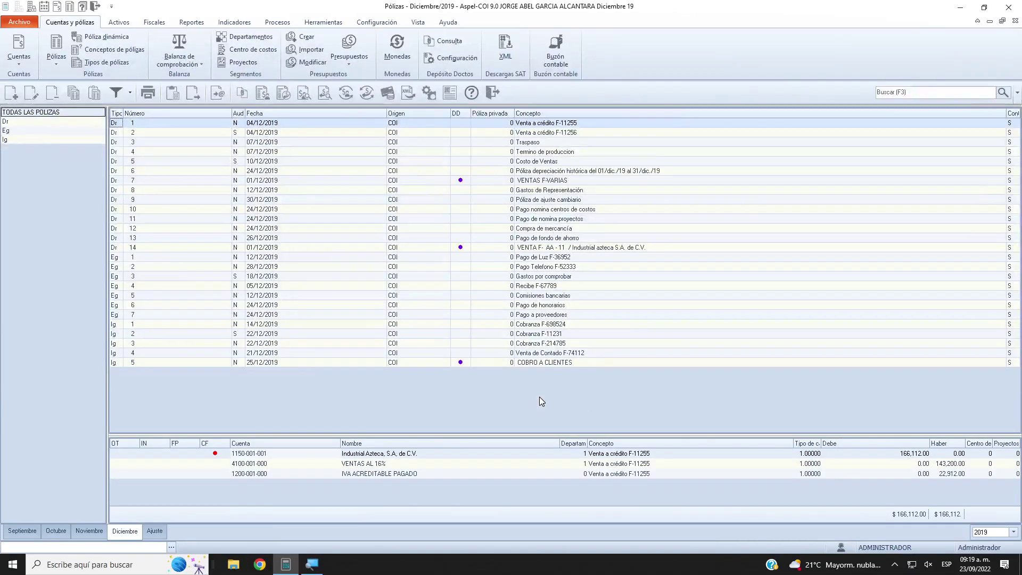
pyautogui.click(492, 99)
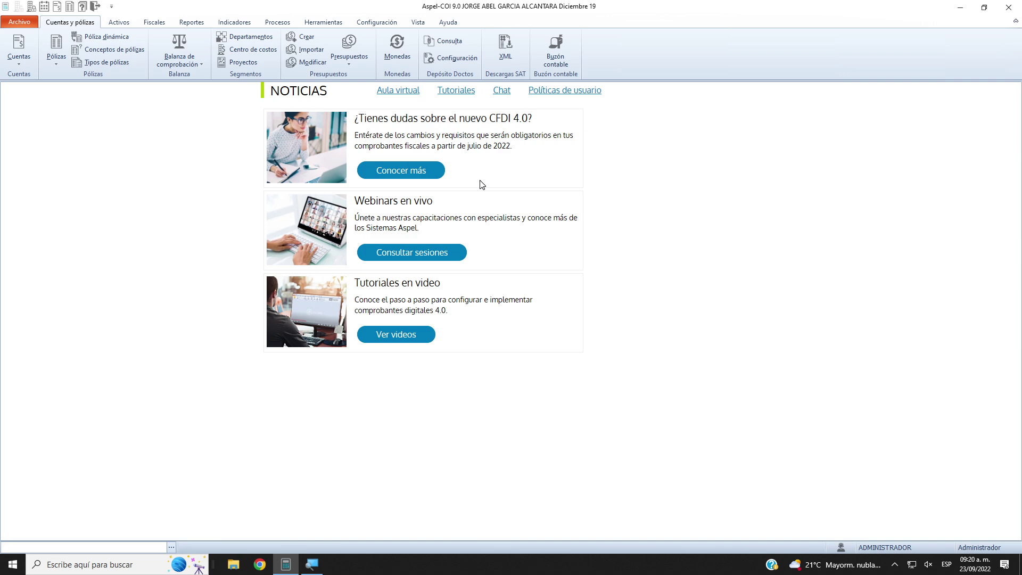
pyautogui.click(894, 569)
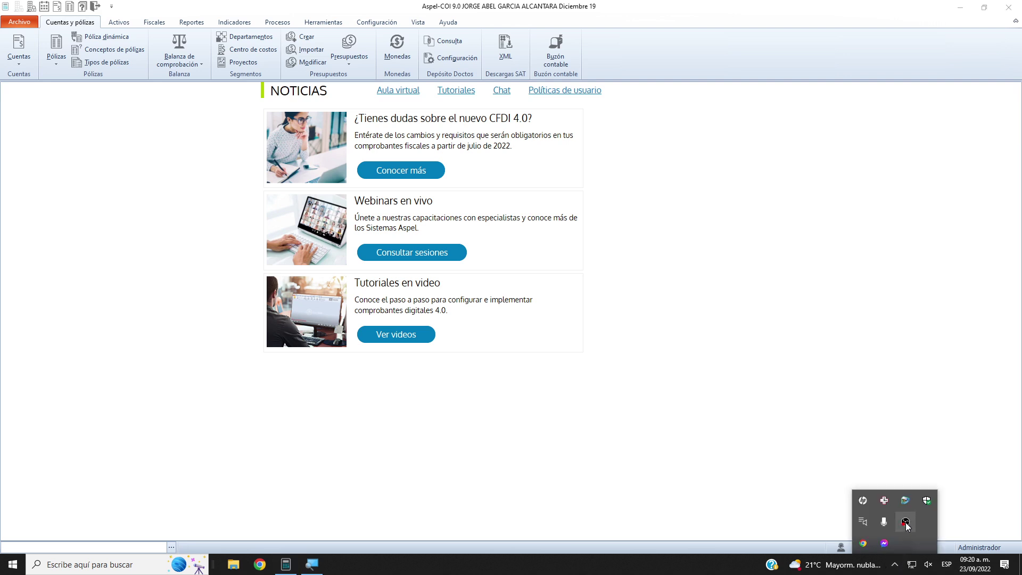
pyautogui.rightClick(905, 523)
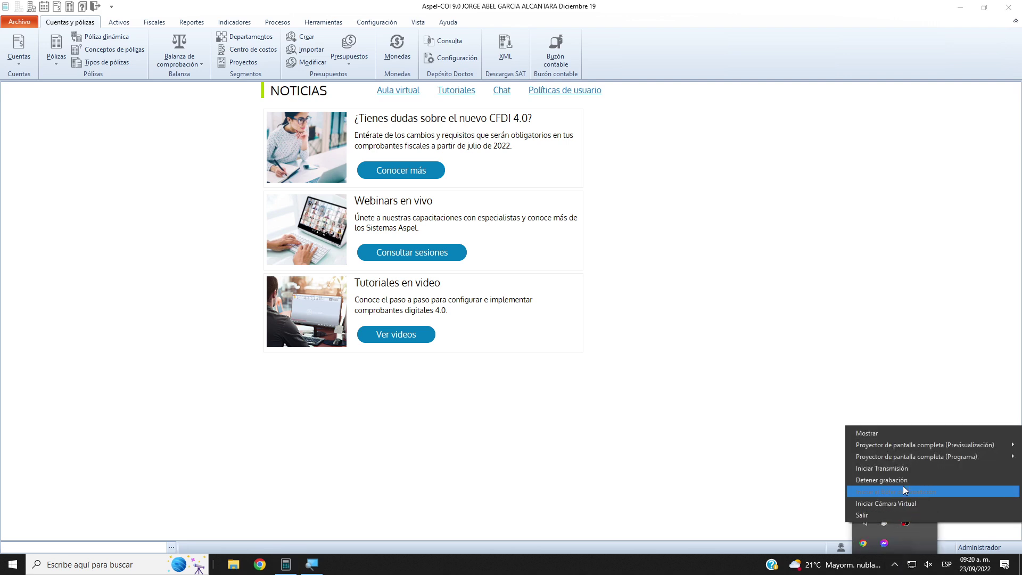